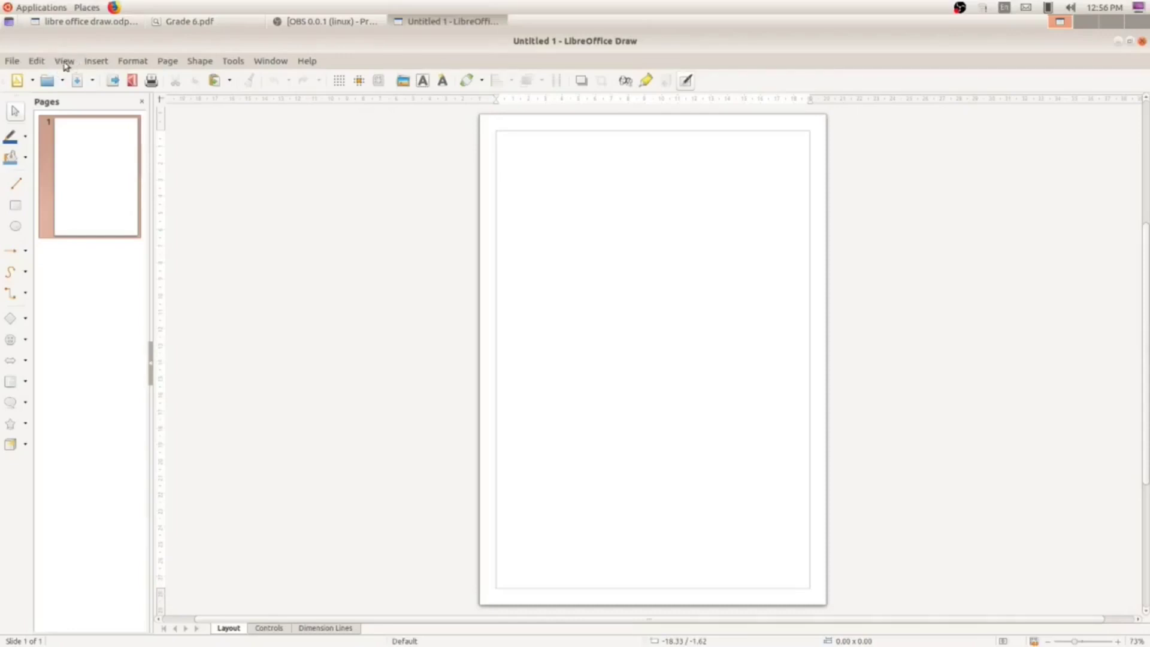
- Show the sidebar and set the page orientation to Landscape
left_click(64, 62)
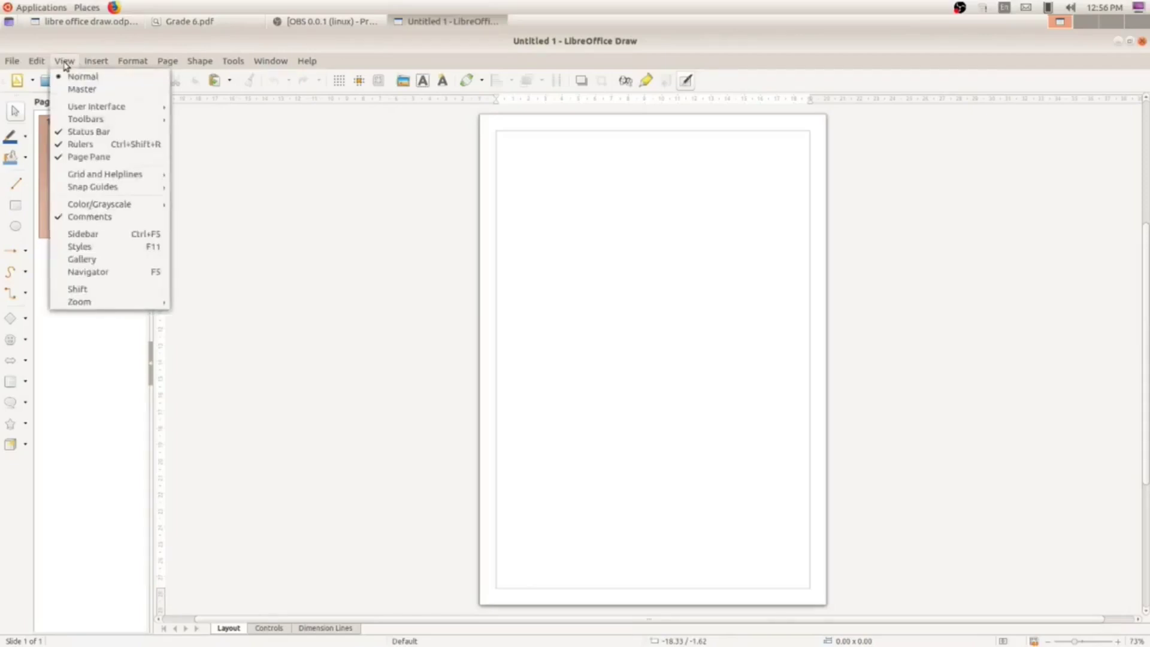
left_click(72, 235)
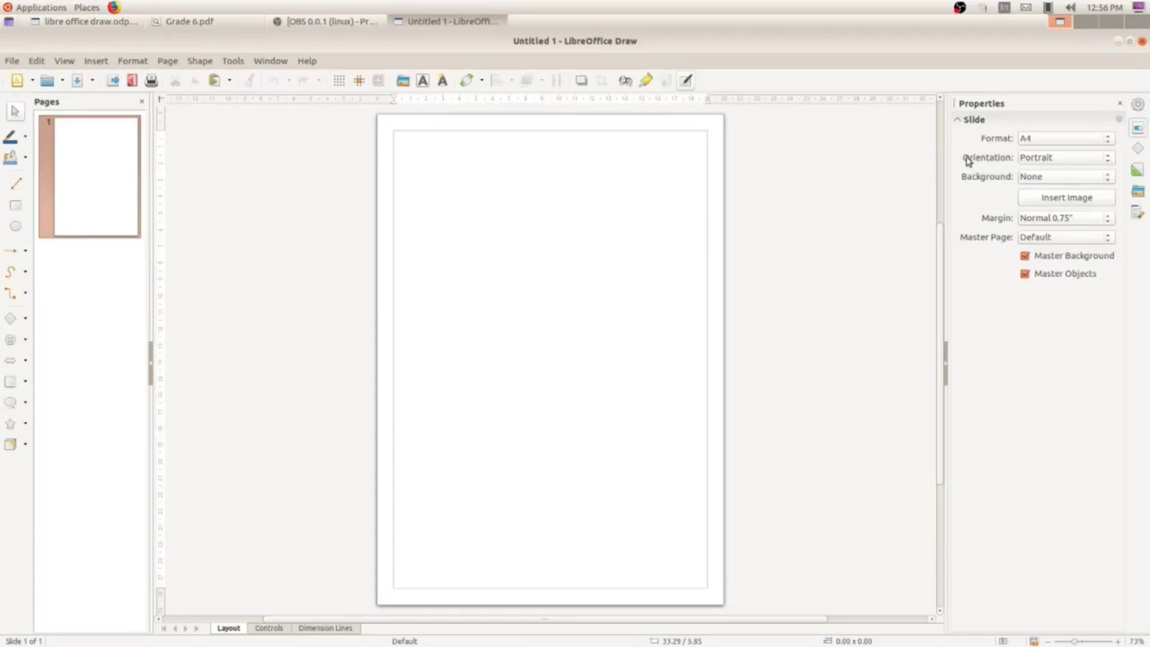
left_click(1108, 163)
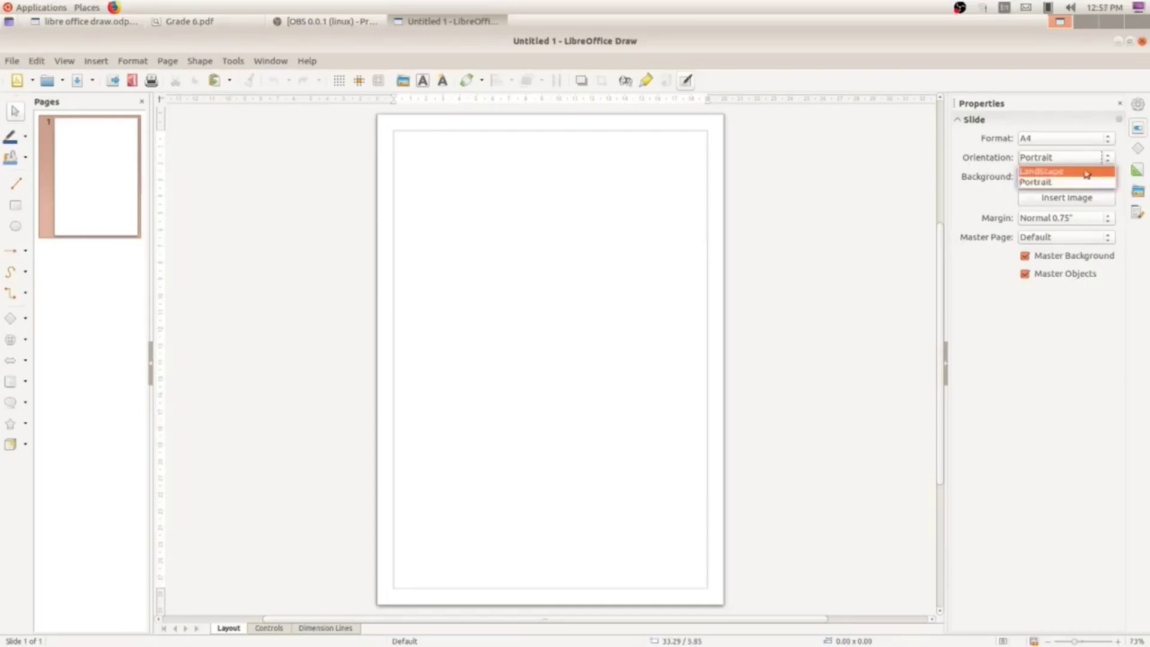
left_click(1052, 173)
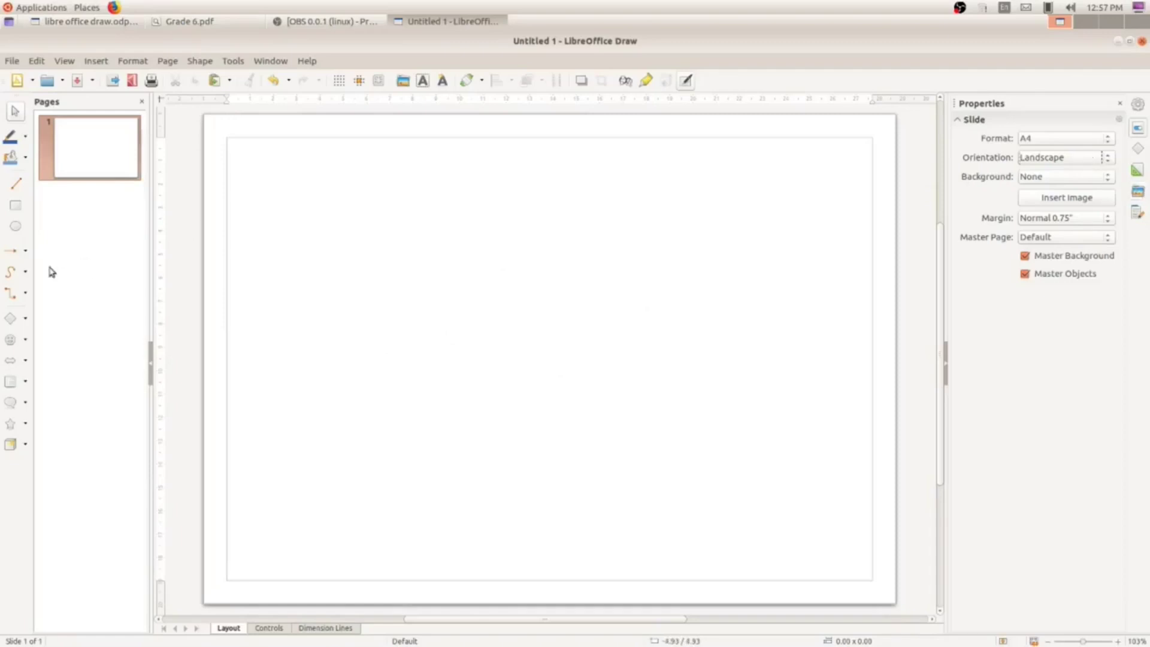
- Draw a rectangle about 9.1 cm wide and 4.5 cm high in the left half of the page
left_click(15, 206)
left_click_drag(279, 274, 491, 379)
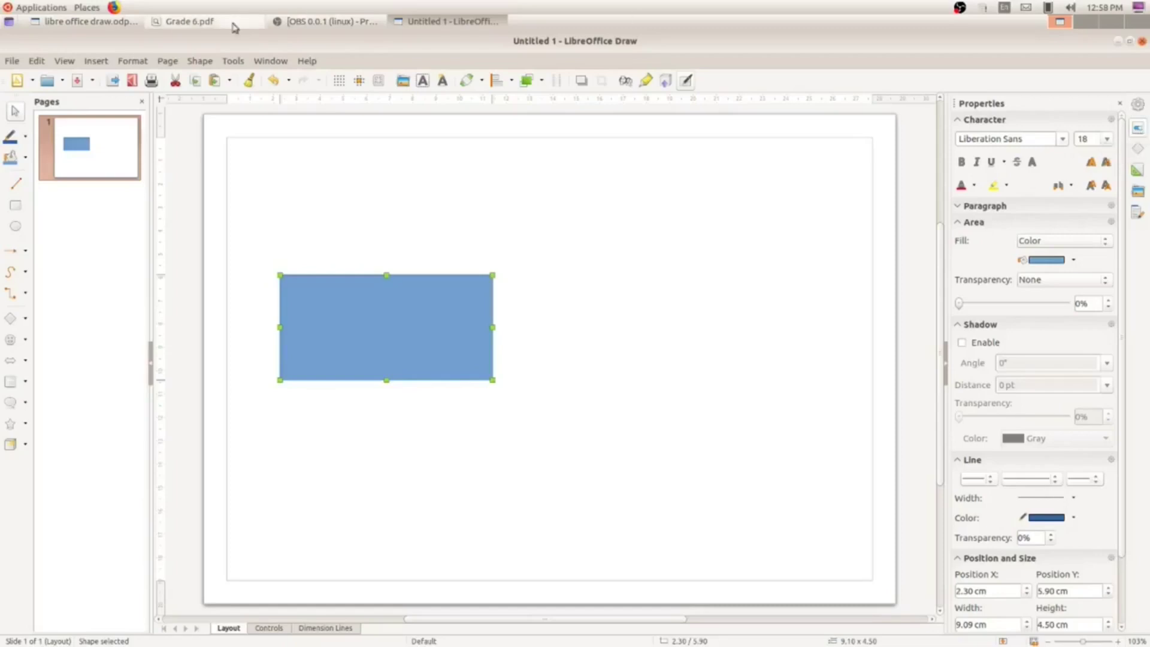
- Switch to Grade 6.pdf to read Activity 3.4 on colouring shapes through the Properties window, and return to the Draw document
left_click(176, 24)
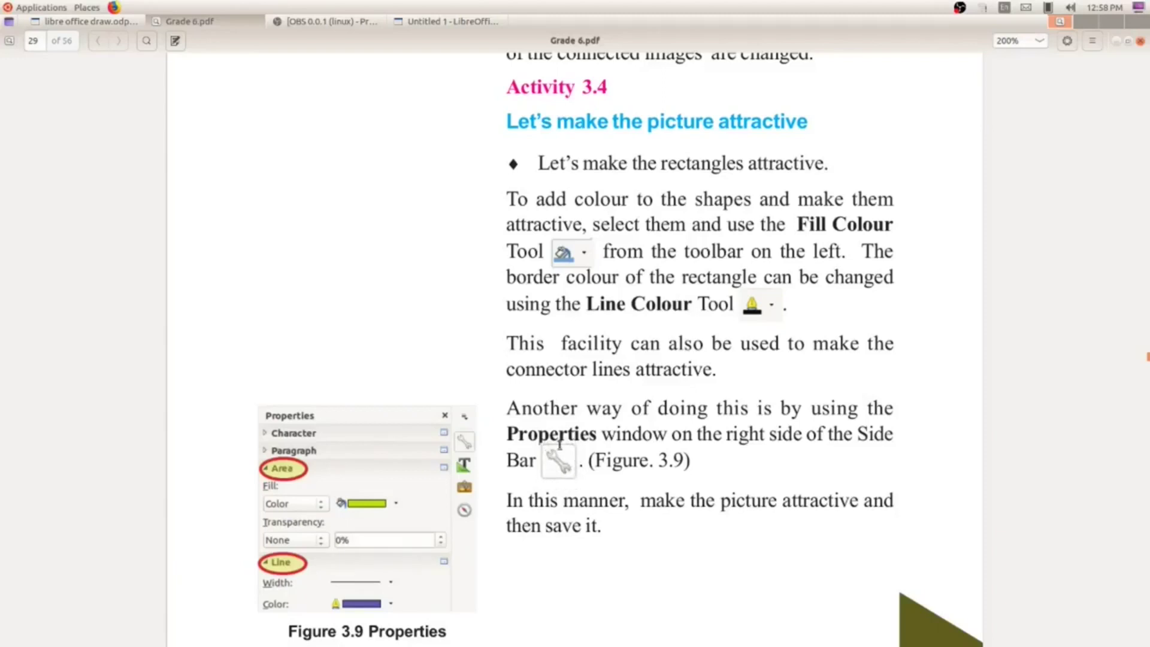
left_click(450, 21)
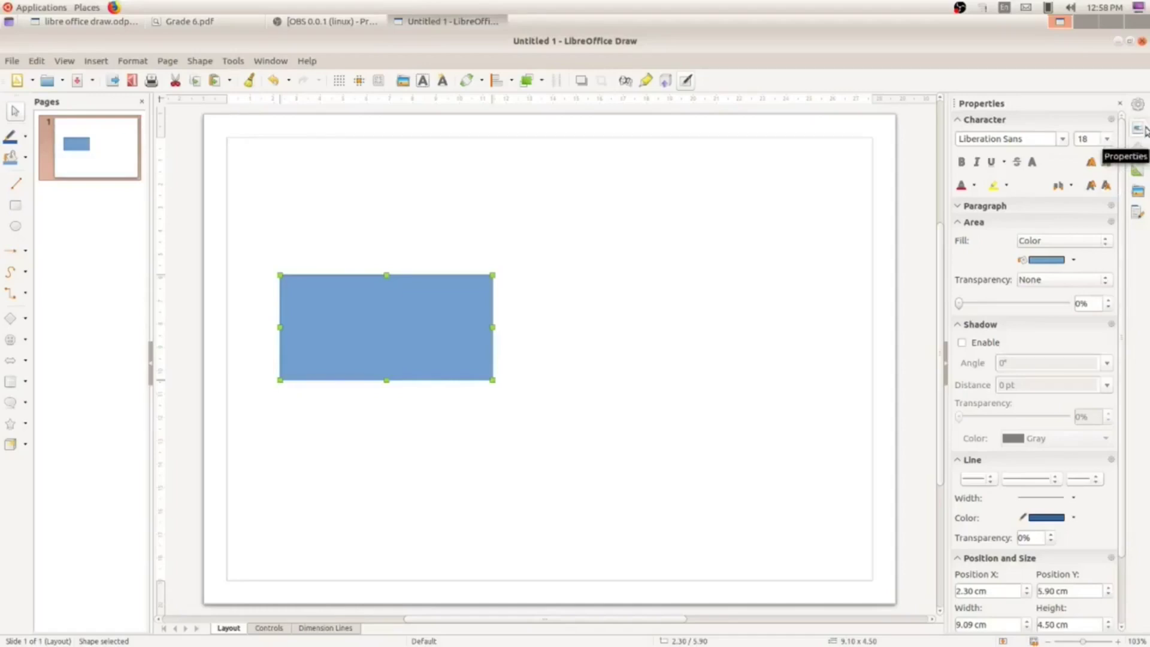
left_click(251, 24)
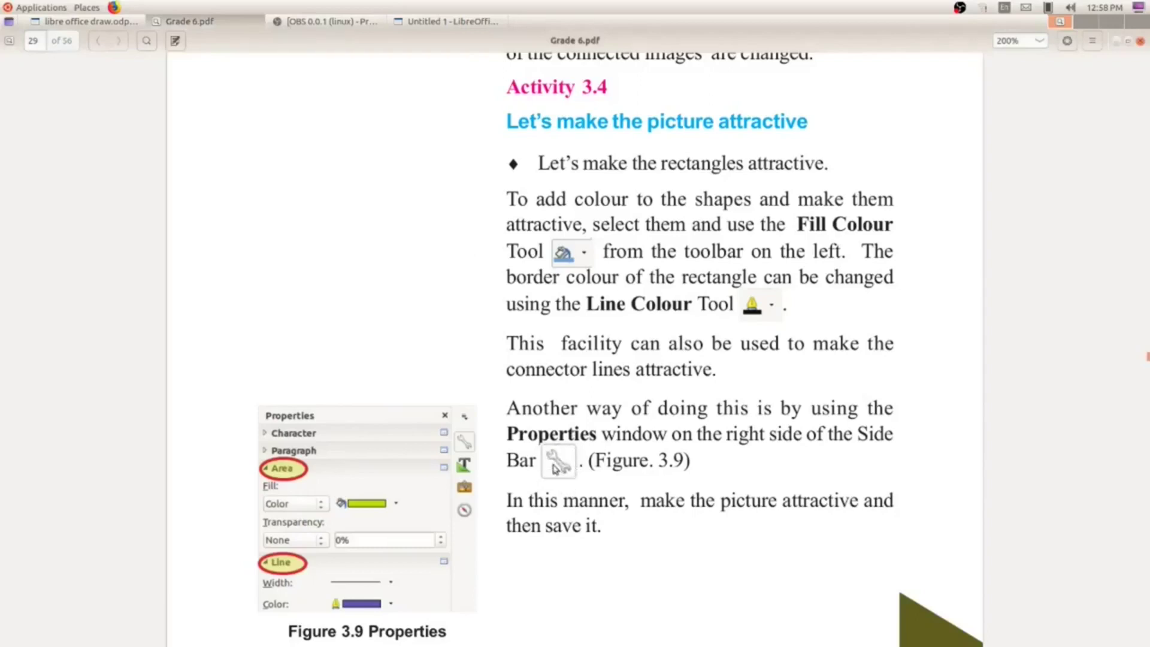
triple_click(581, 463)
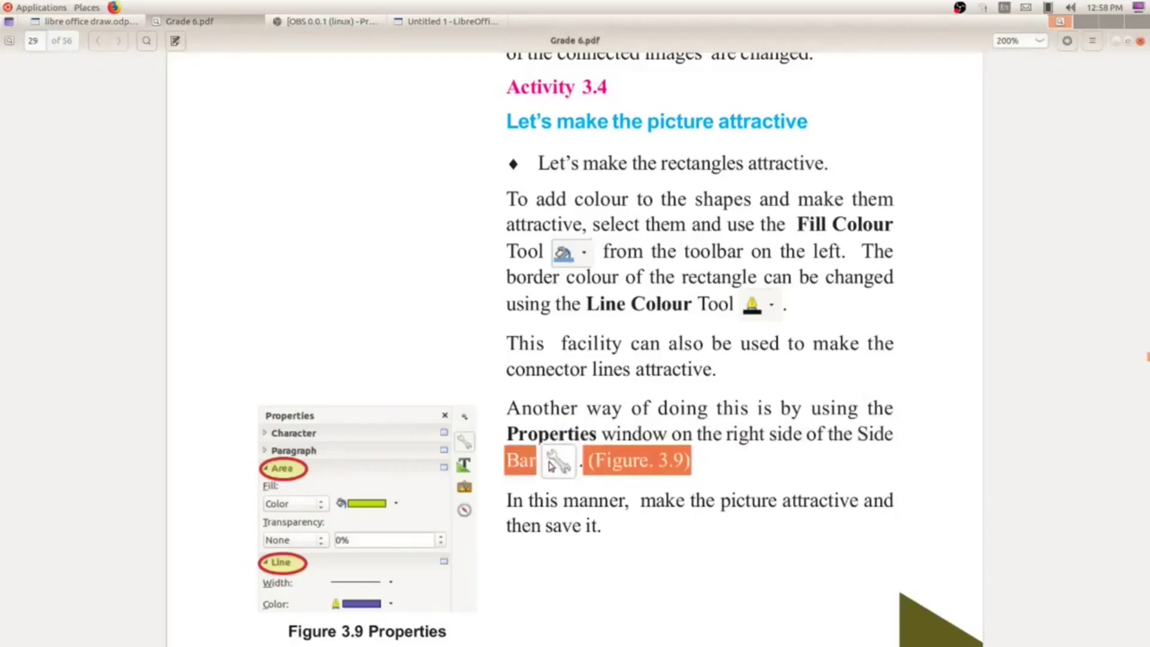
left_click(536, 458)
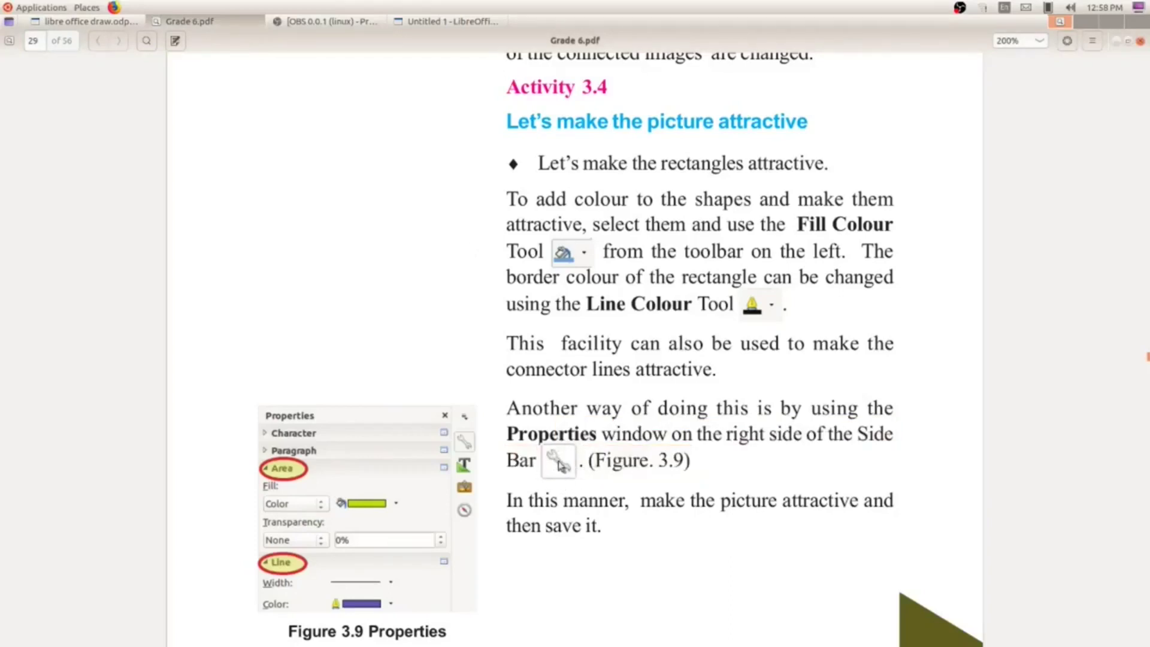
left_click(445, 21)
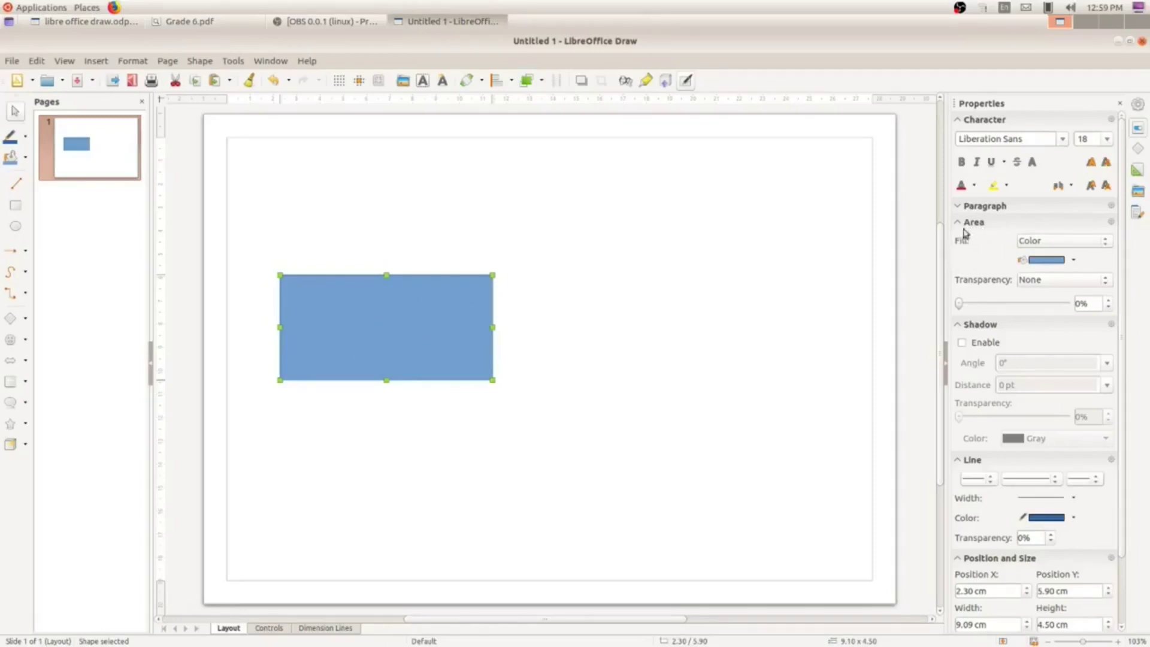
- Fill the rectangle with yellow and give it a 6.0 pt purple border
left_click(1073, 261)
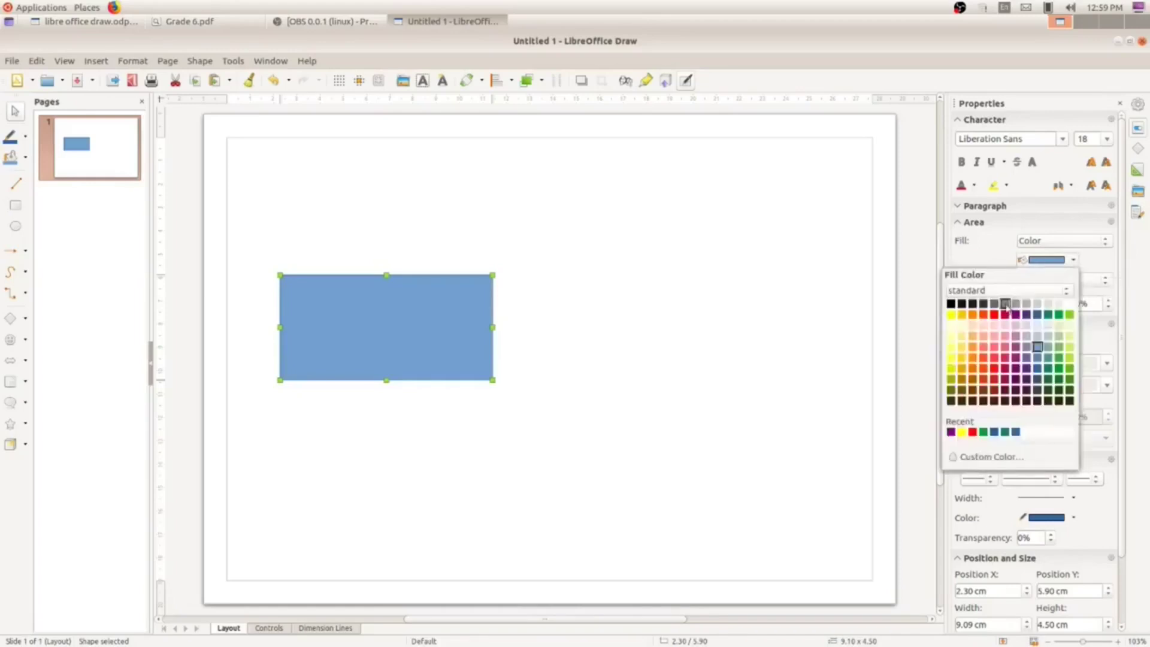
left_click(952, 315)
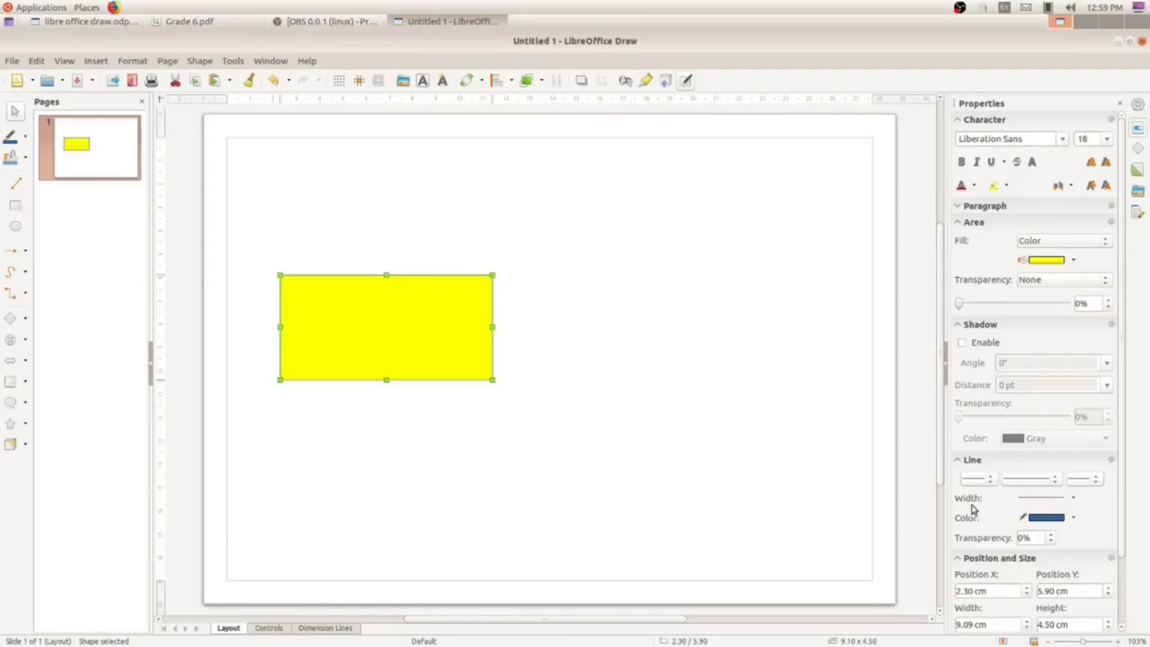
left_click(1073, 499)
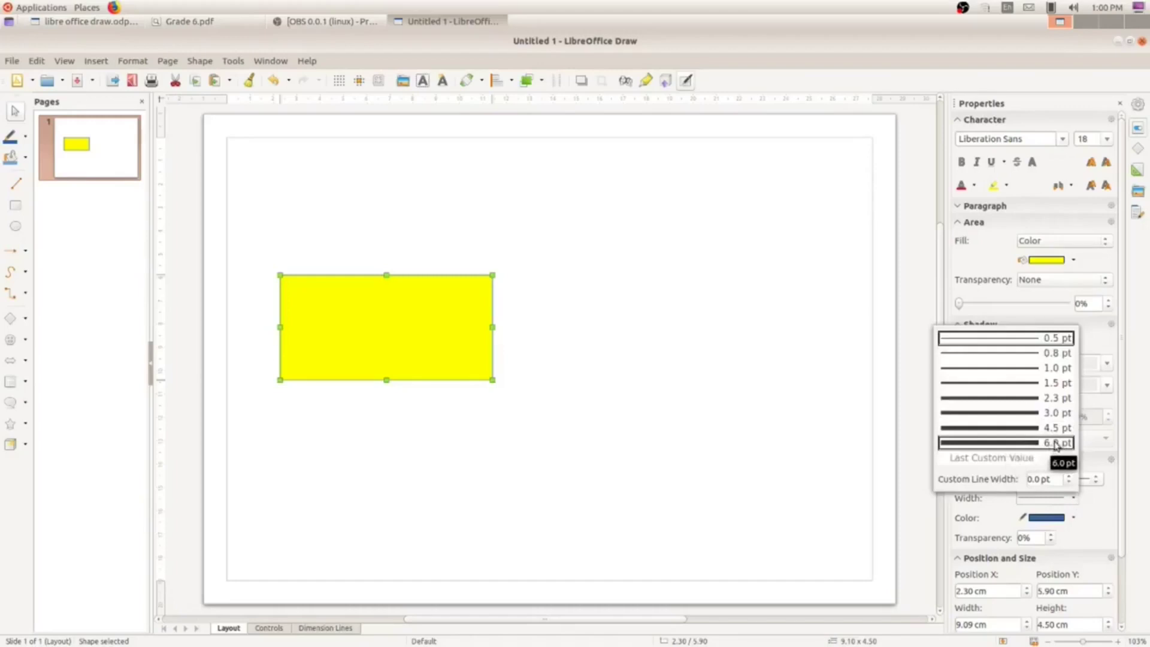
left_click(1023, 446)
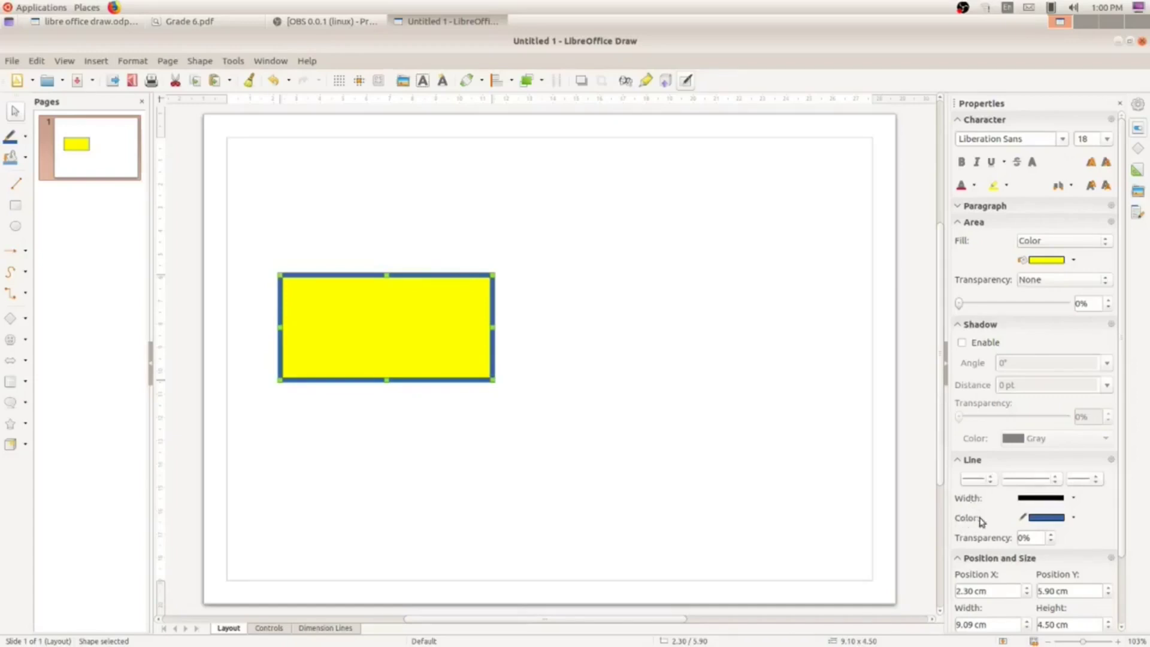
left_click(1076, 519)
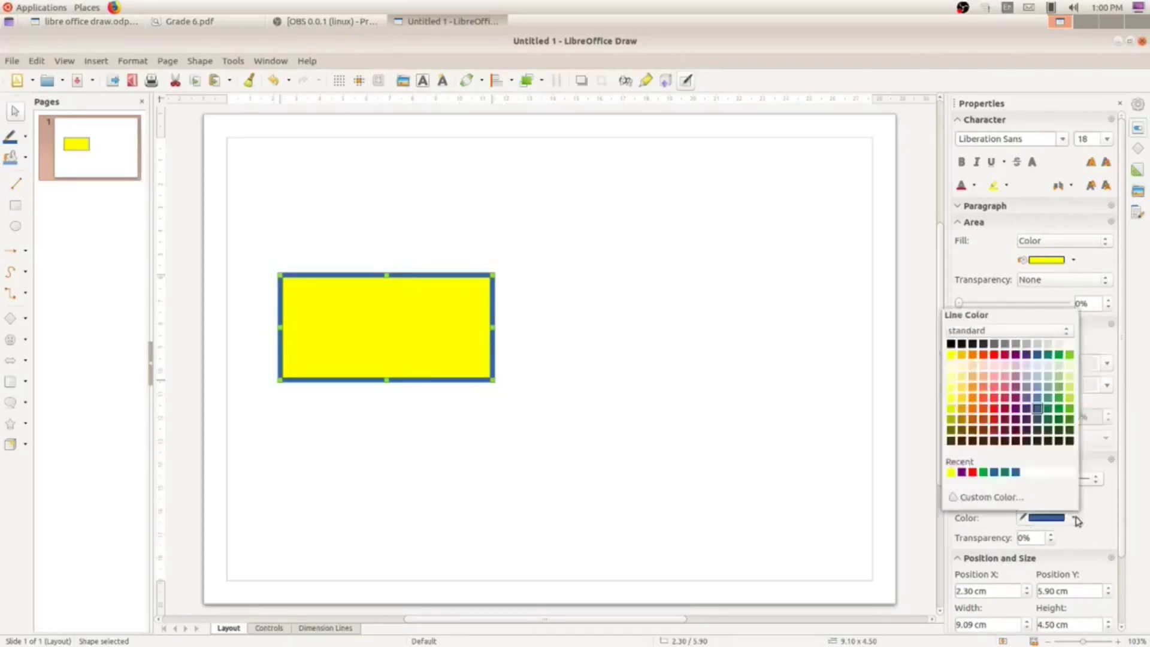
left_click(1017, 355)
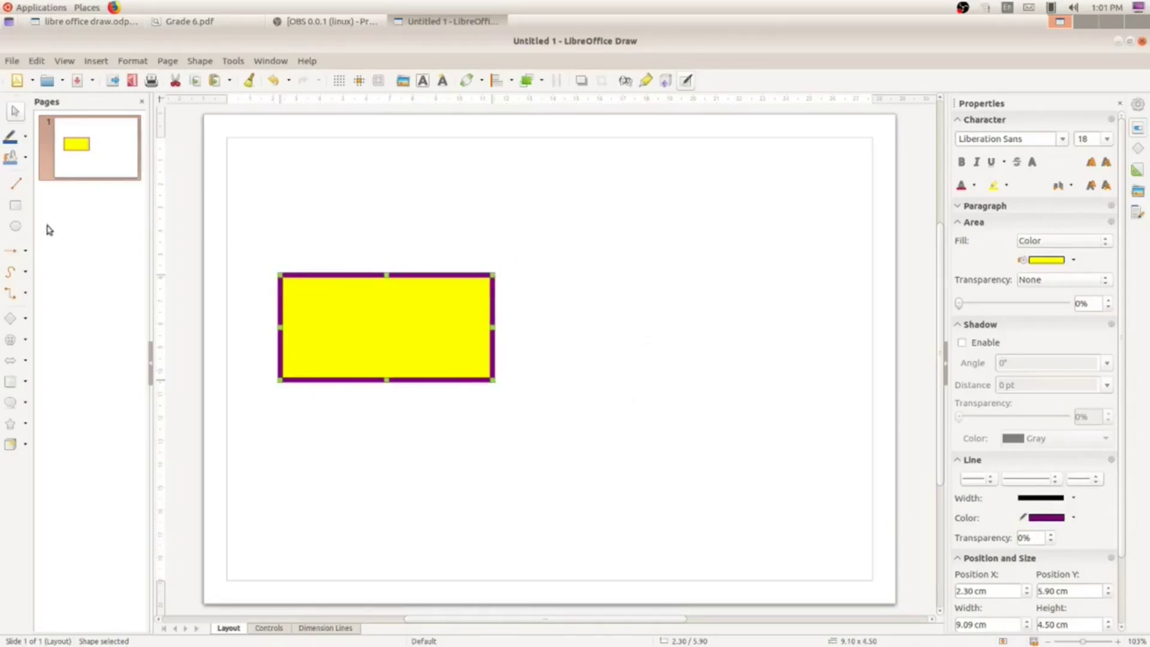
- Switch to the Impress presentation to review the steps for making a picture attractive, and return to the Draw document
left_click(84, 22)
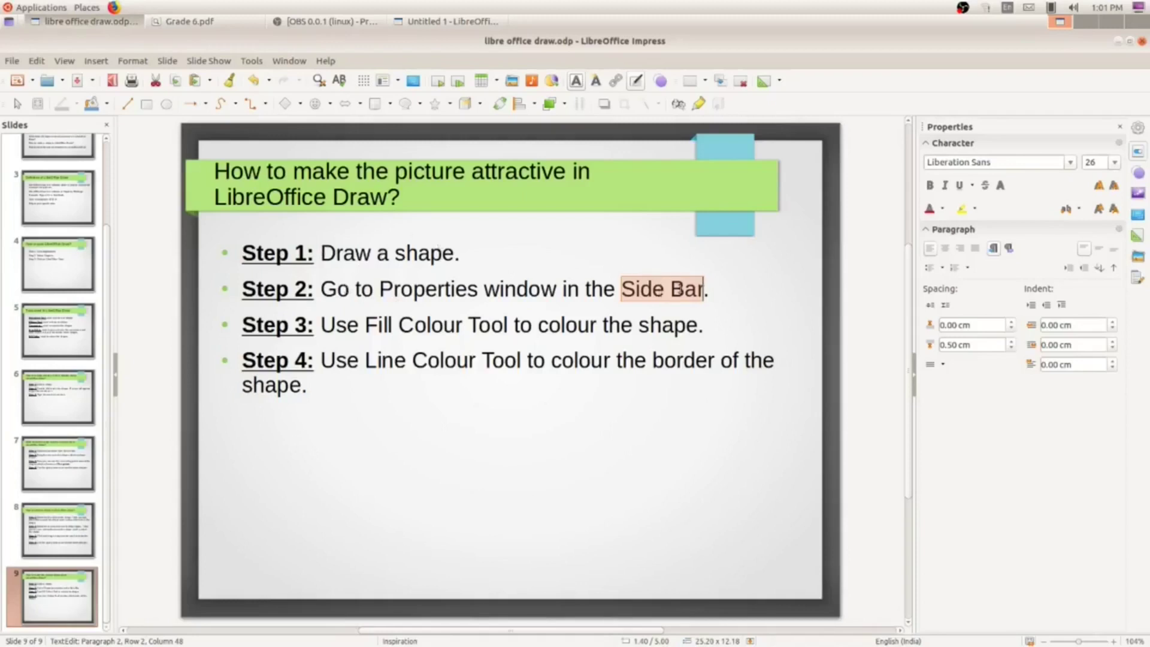
left_click_drag(380, 290, 552, 295)
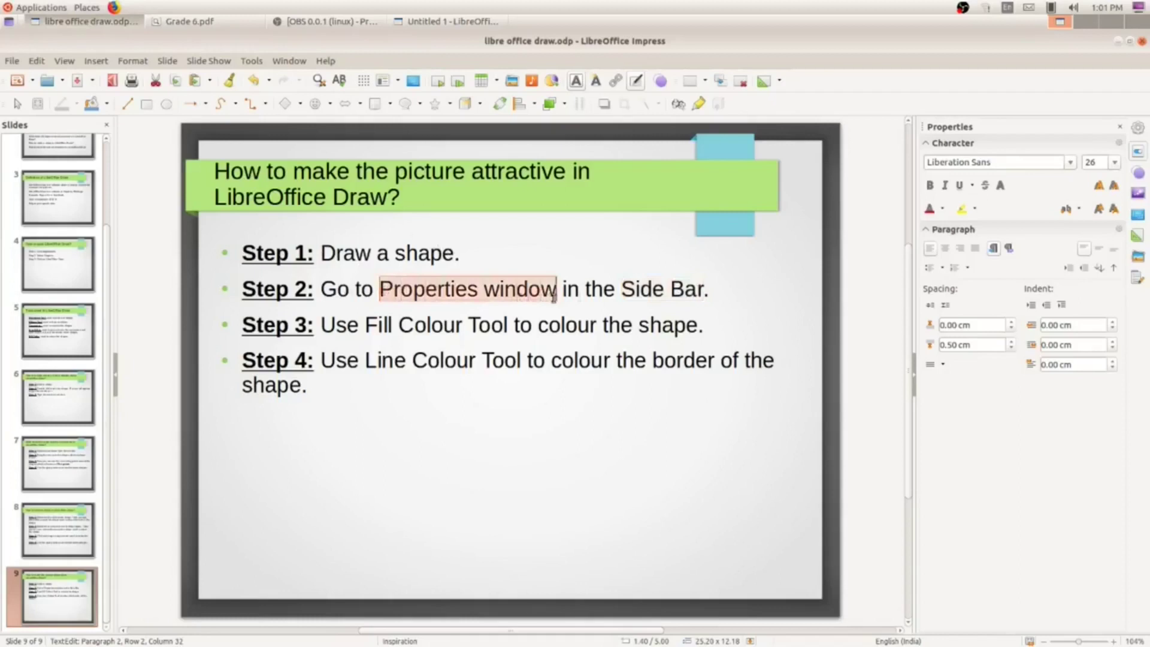
left_click_drag(367, 326, 508, 329)
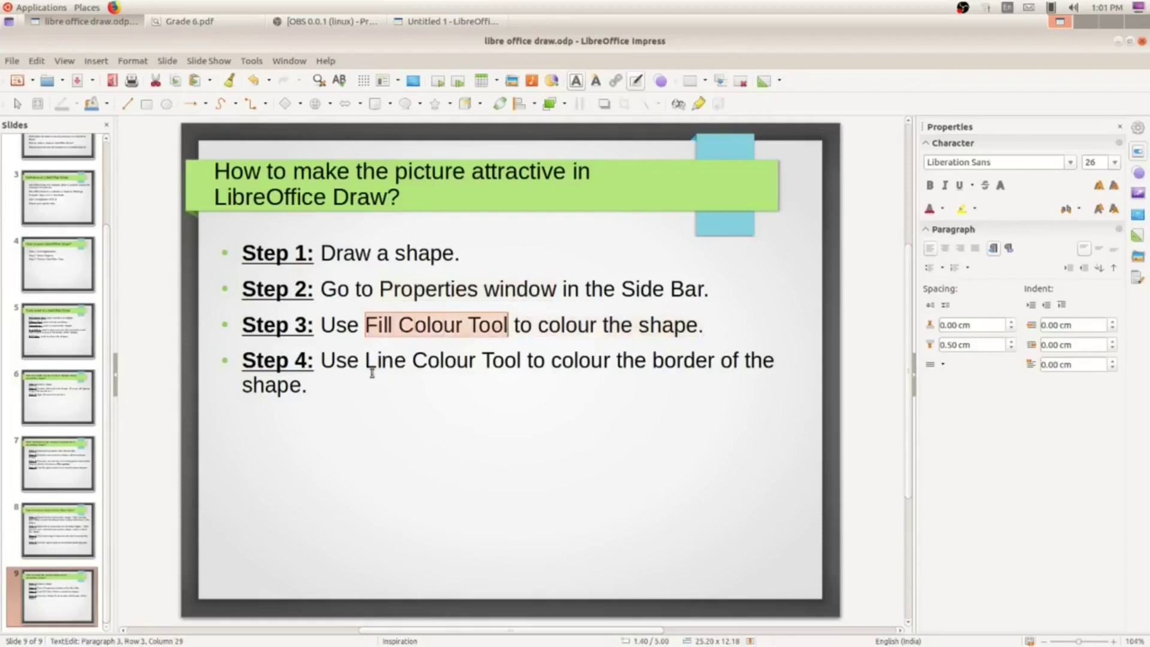
left_click_drag(366, 360, 522, 362)
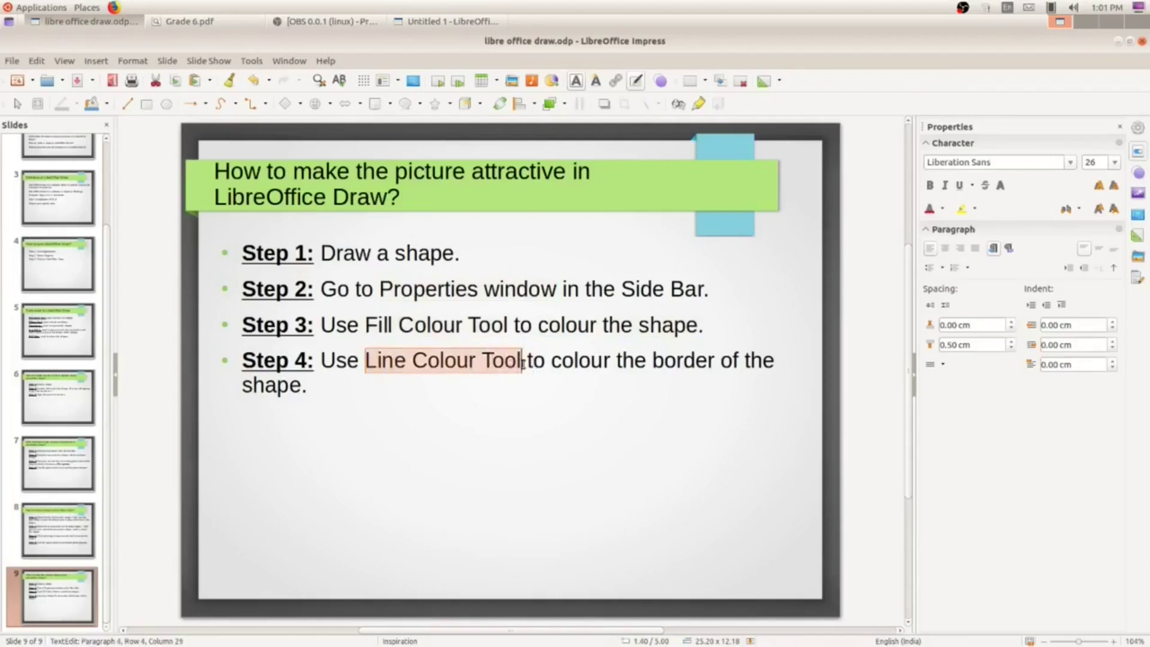
left_click(419, 22)
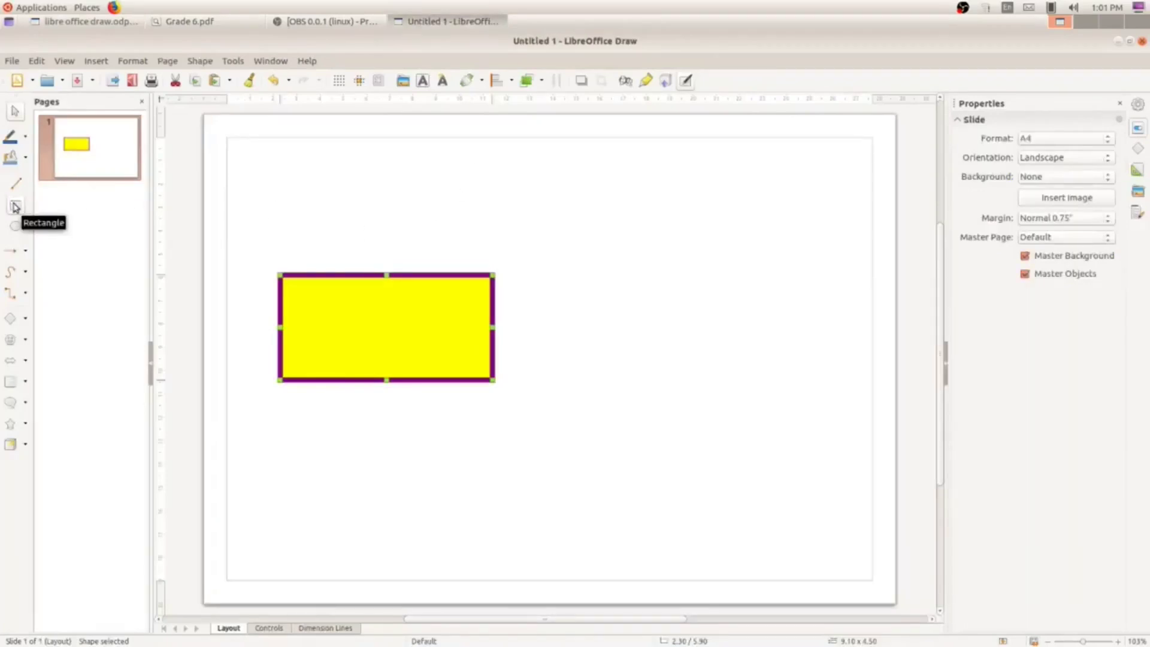
- Draw a second rectangle about 9.1 cm wide and 4.7 cm high to the right of the yellow one
left_click(15, 207)
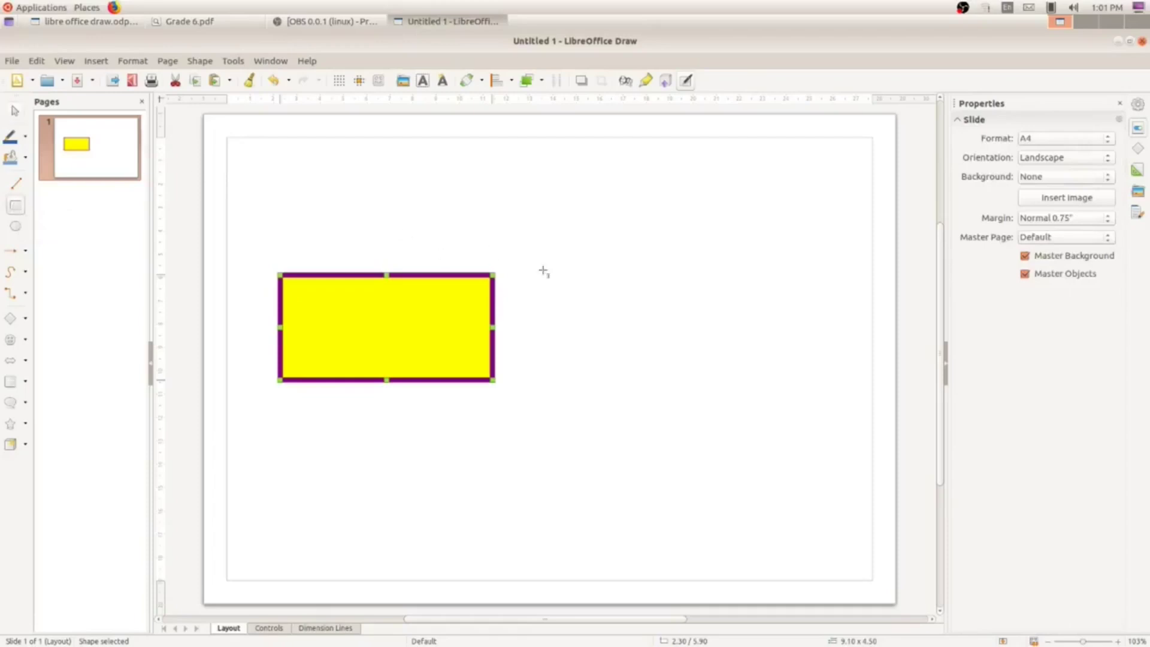
left_click_drag(611, 270, 822, 380)
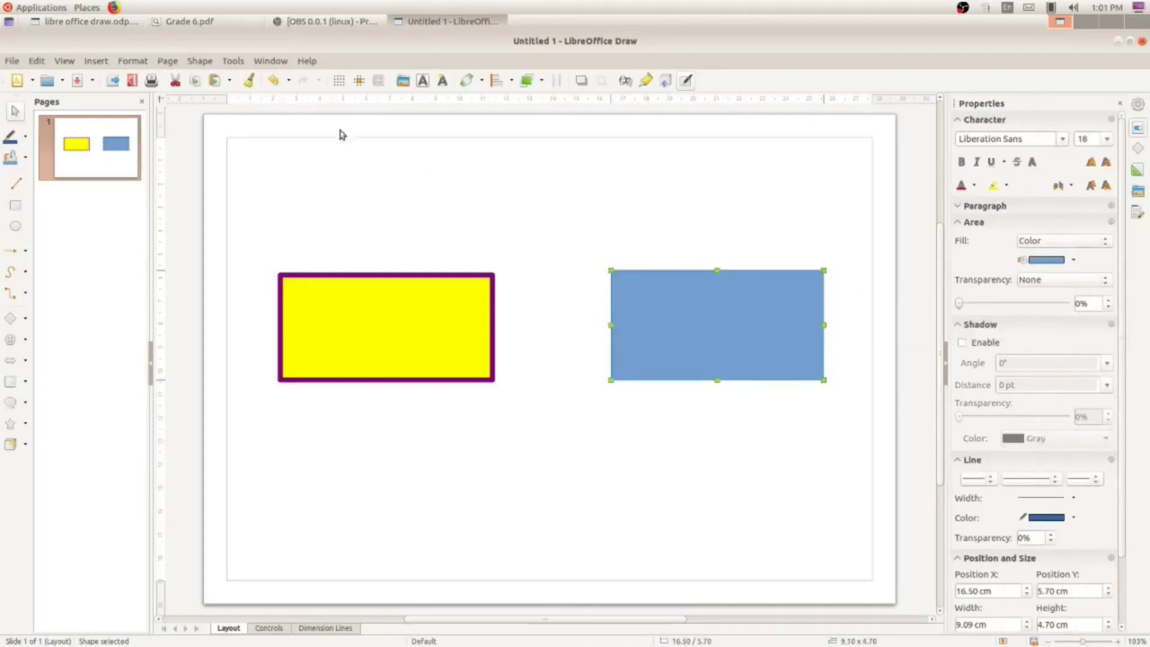
- Check where the Sidebar option is, and consult the Properties figure in Grade 6.pdf before returning to the Draw document
left_click(61, 62)
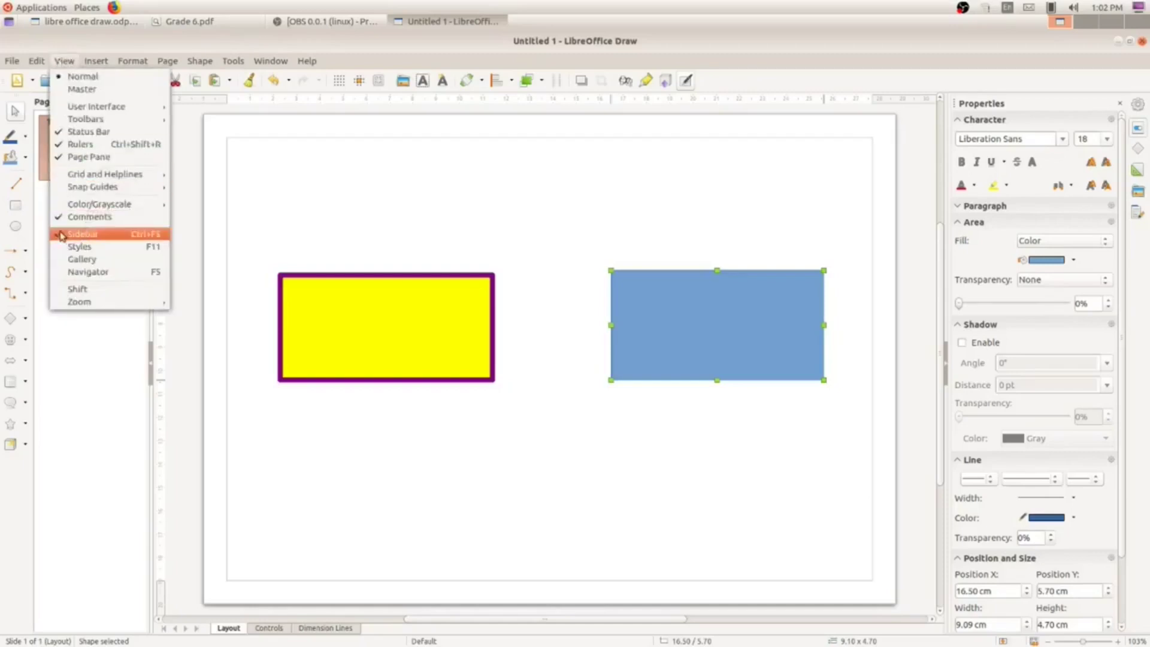
left_click(129, 344)
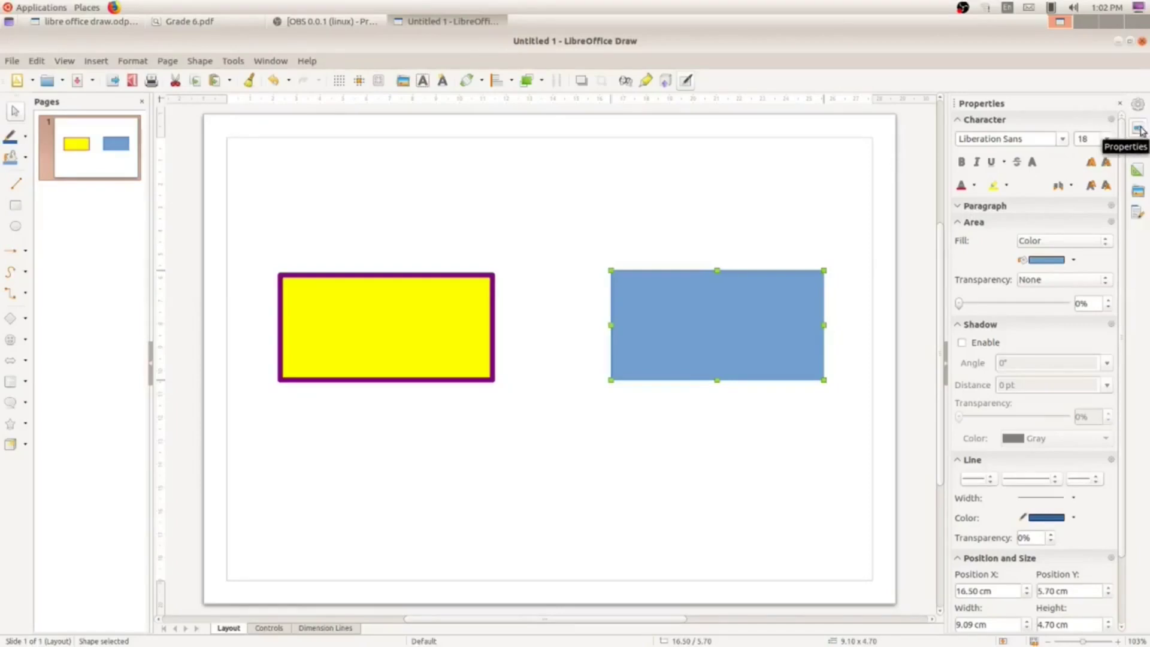
left_click(236, 19)
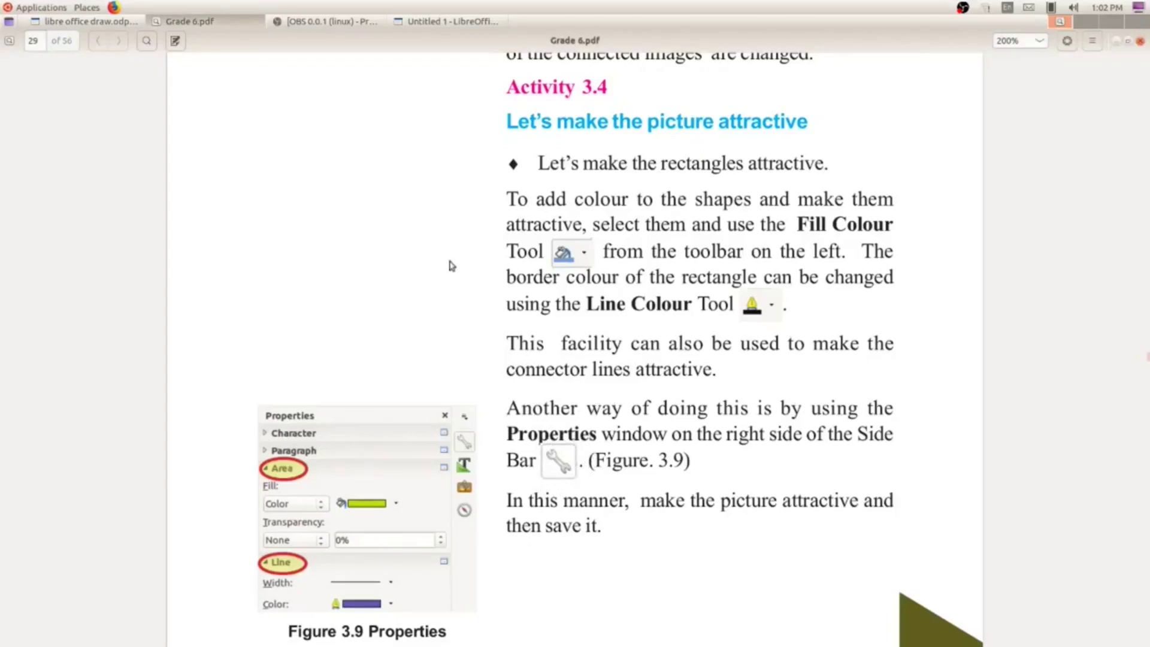
left_click(427, 22)
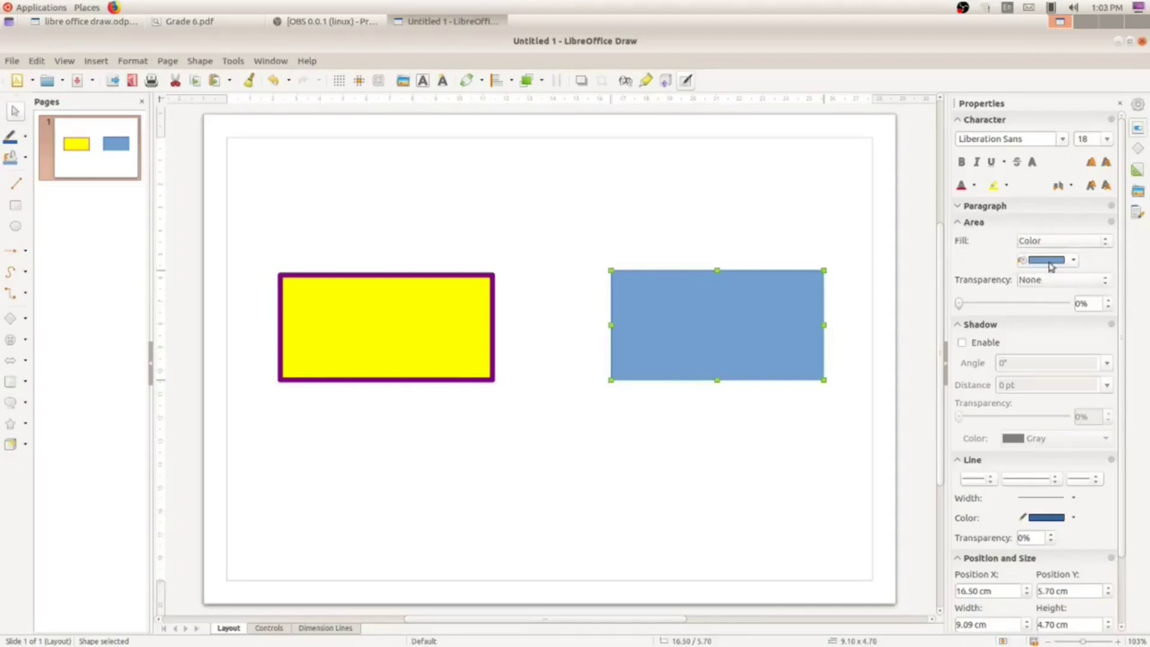
- Fill the second rectangle with red and give it a 6.0 pt light green border
left_click(1073, 260)
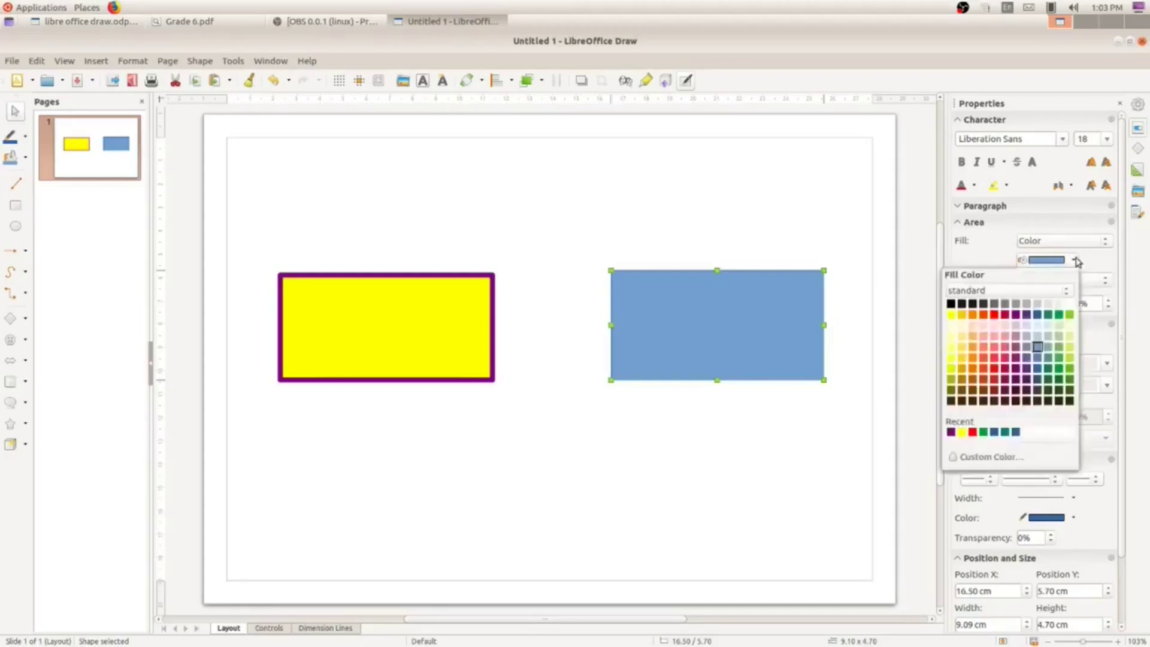
left_click(994, 315)
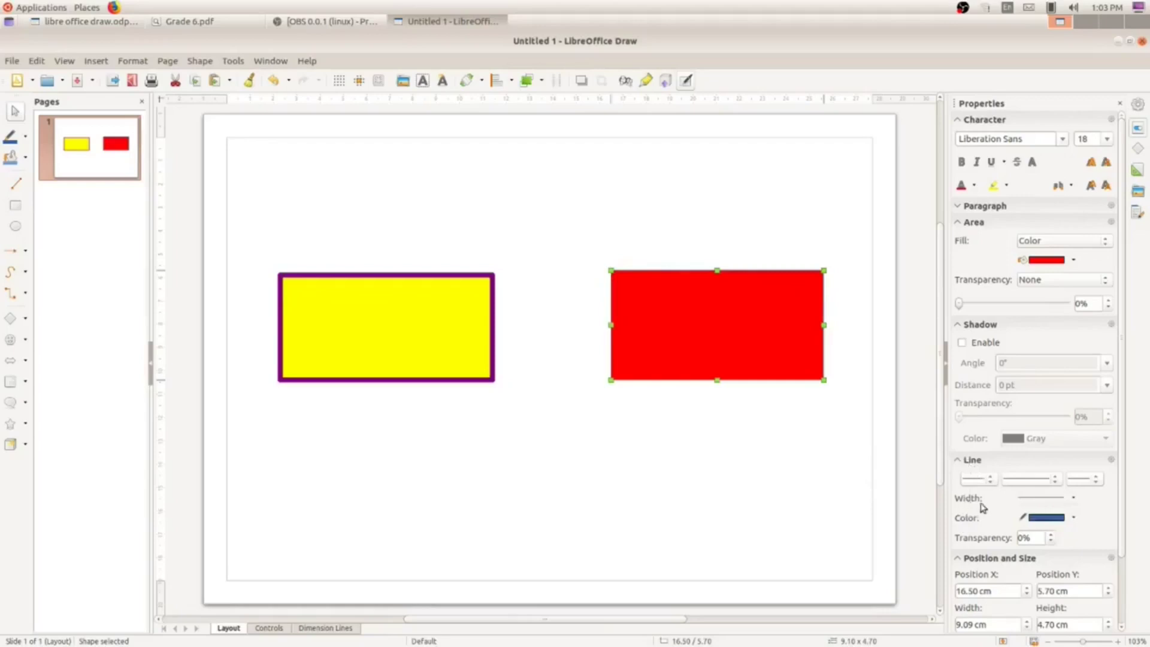
left_click(1074, 504)
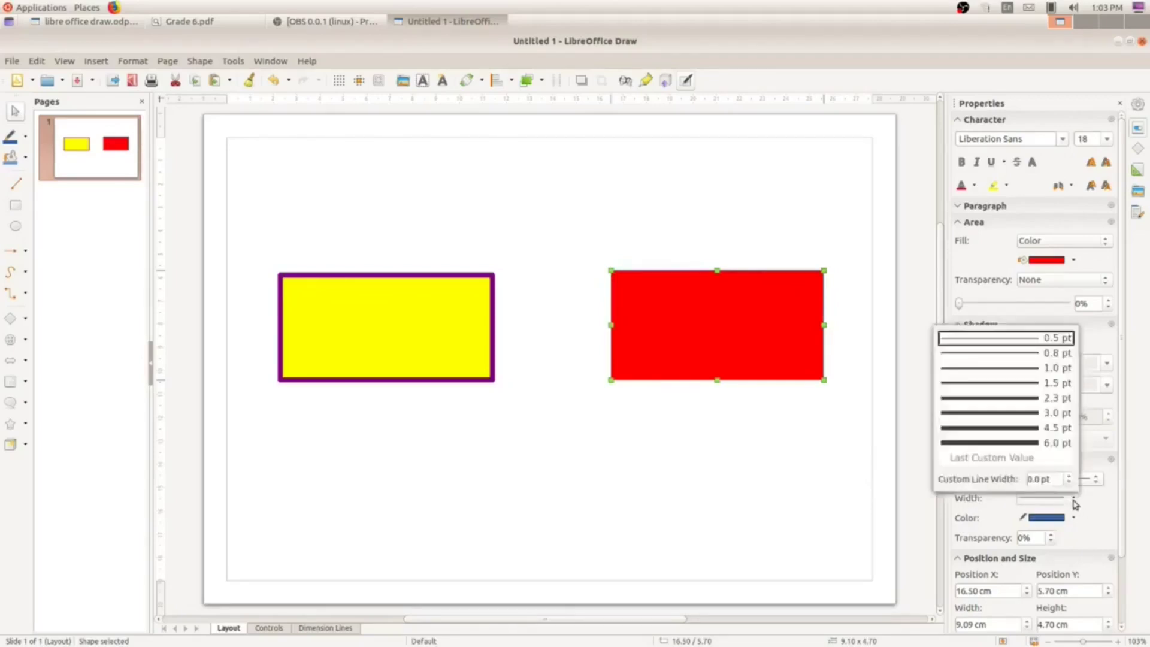
left_click(1016, 443)
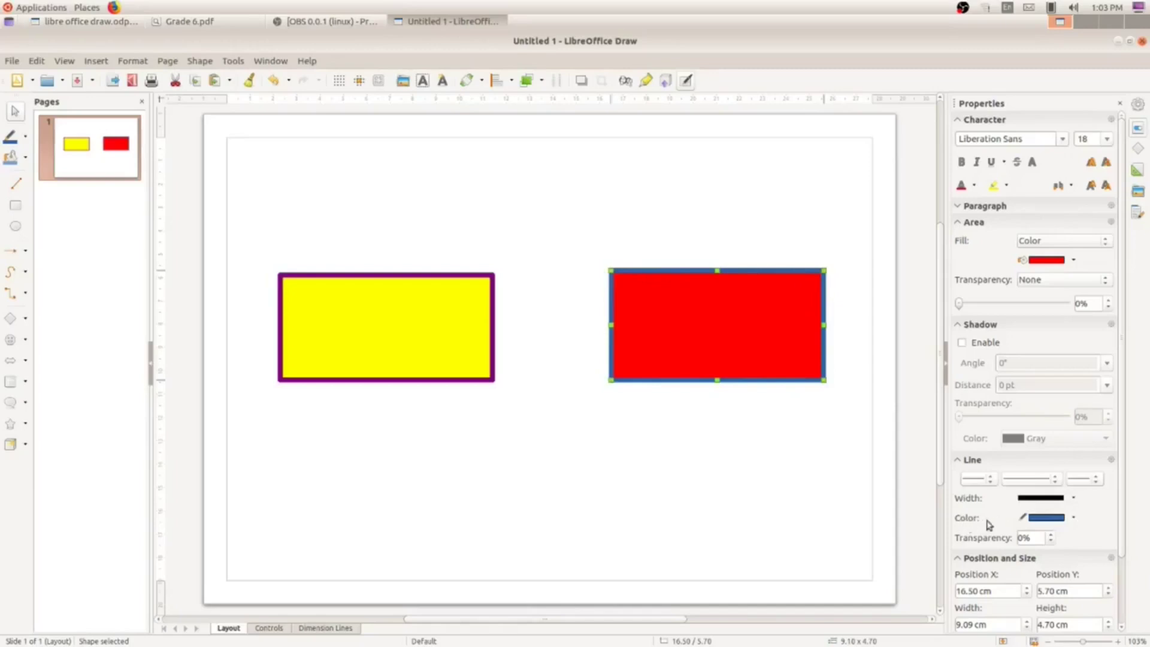
left_click(1072, 519)
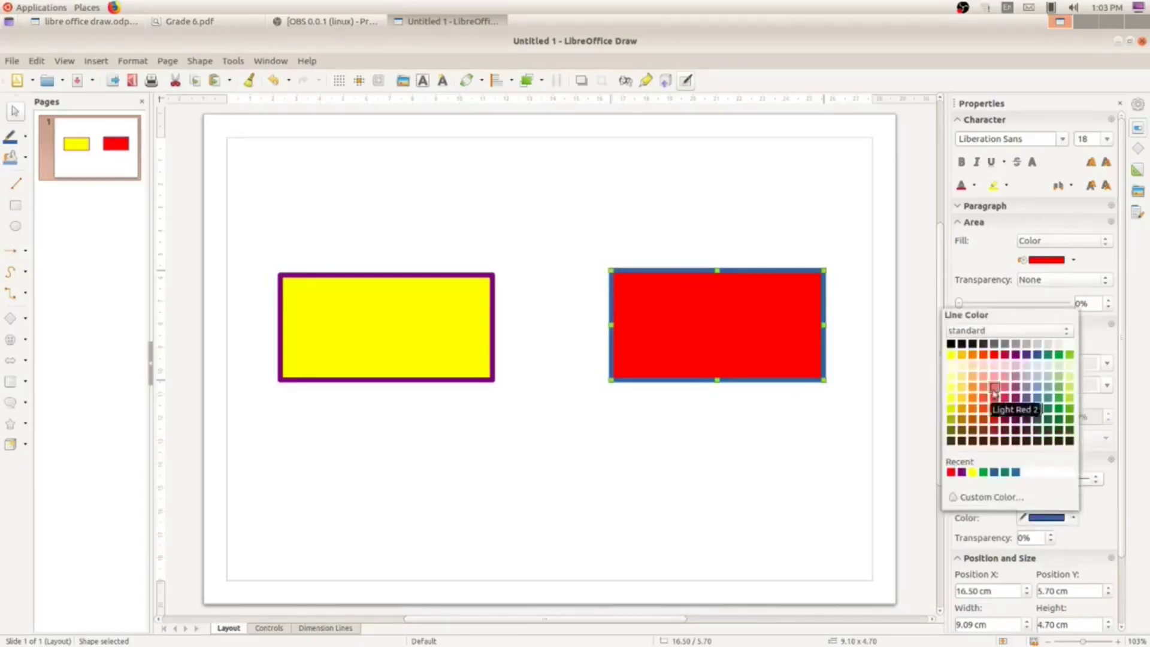
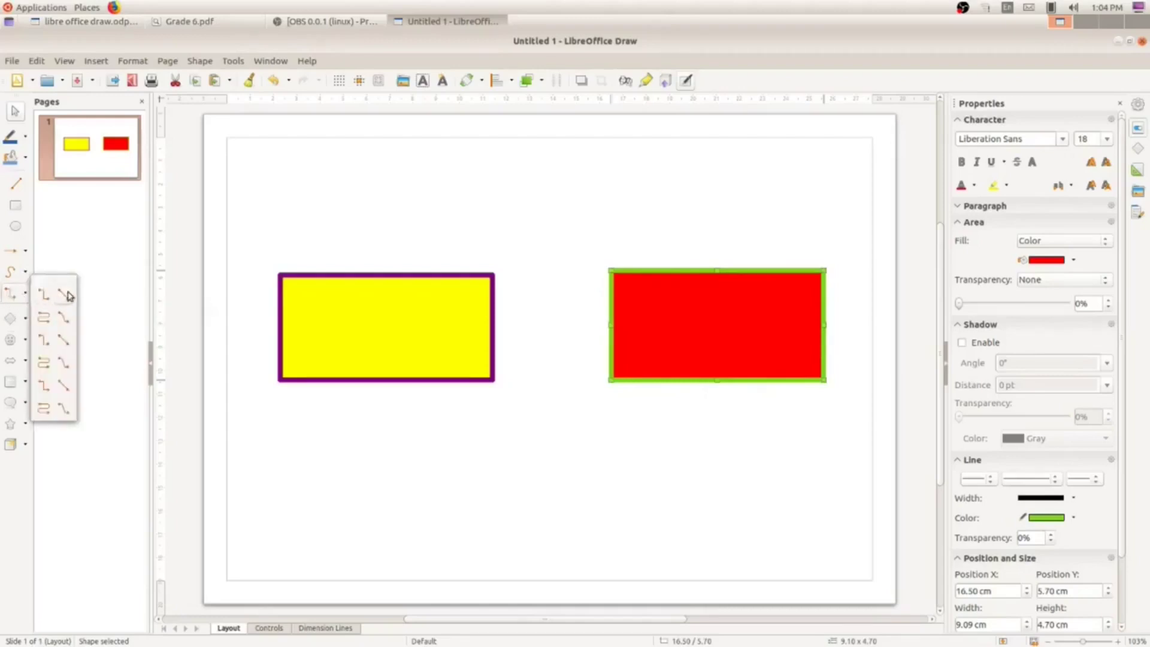
- Connect the yellow rectangle's right edge to the red rectangle's left edge with a straight arrow connector, and format it as a 6.0 pt blue line
left_click(68, 294)
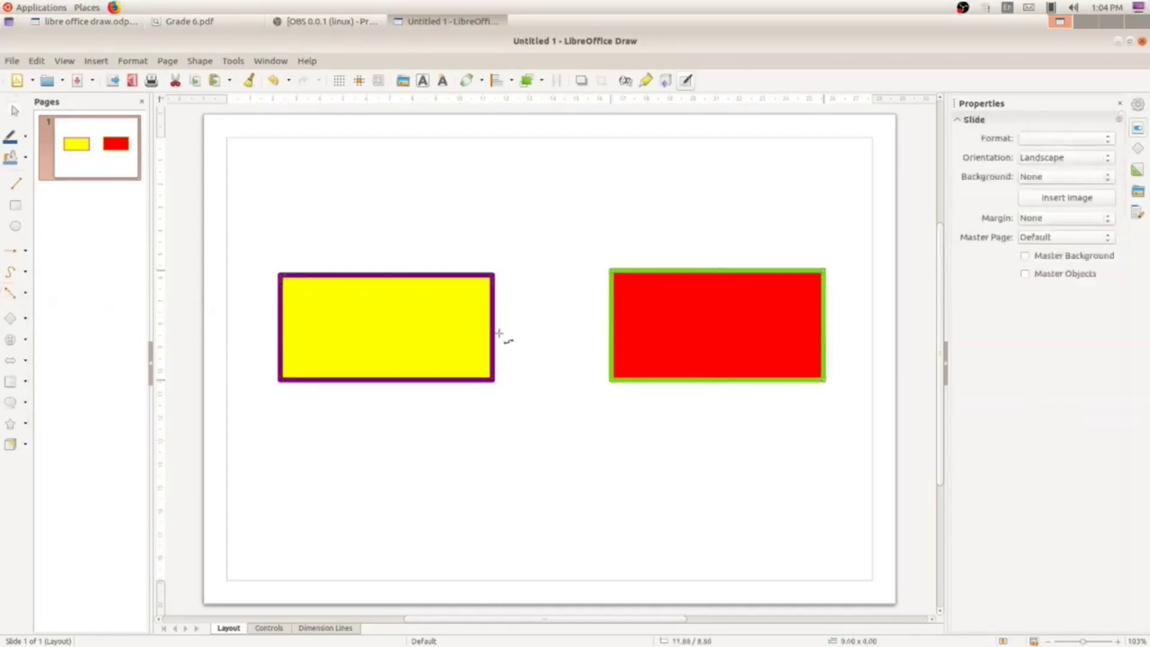
left_click_drag(499, 328, 614, 325)
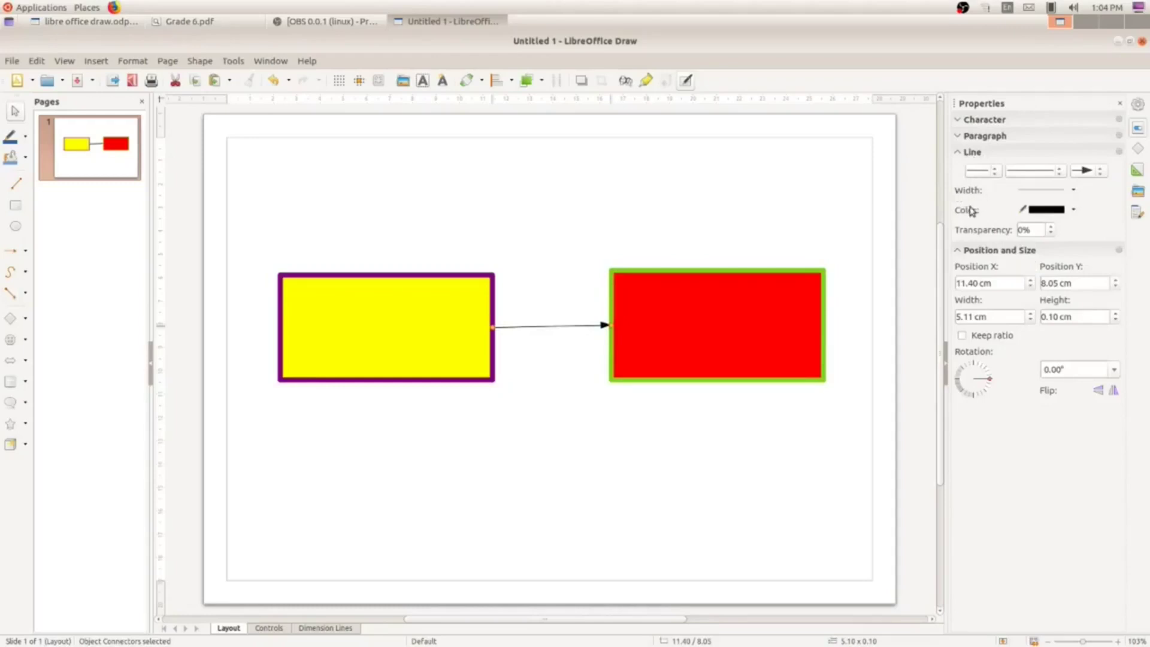
left_click(1075, 190)
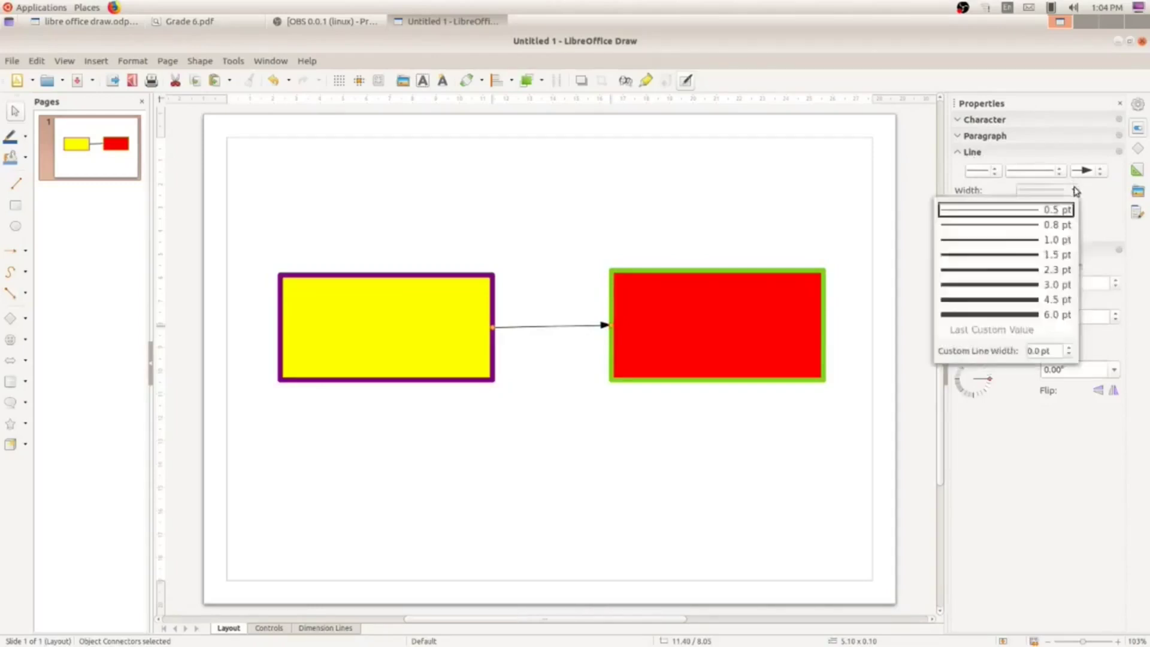
left_click(1013, 314)
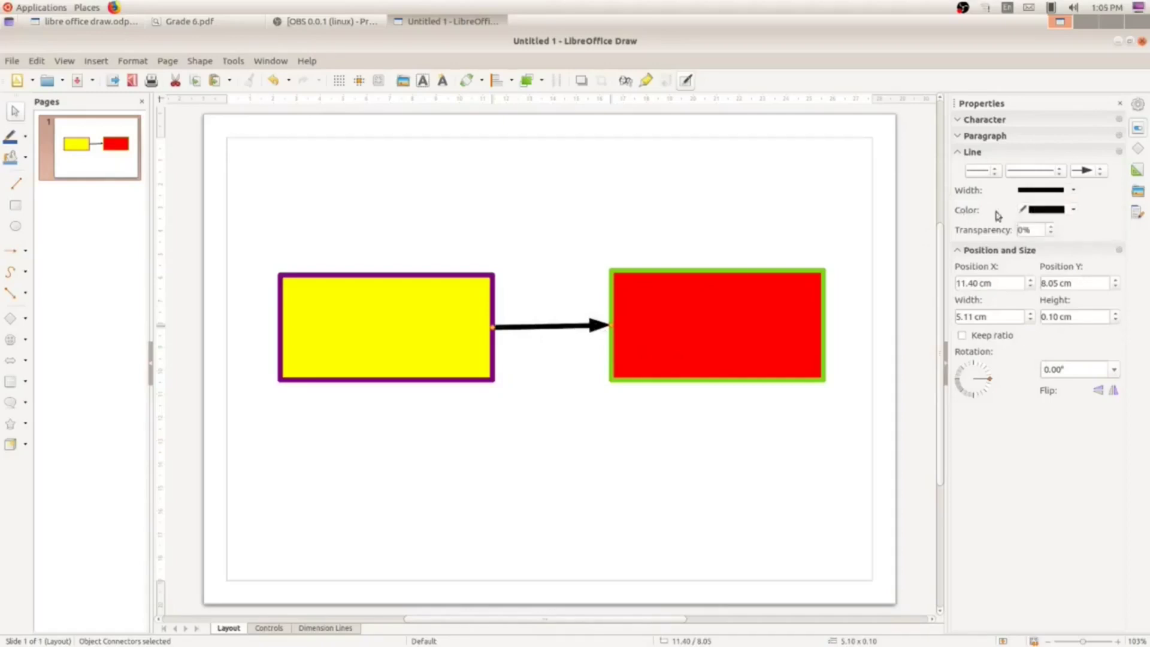
left_click(1073, 210)
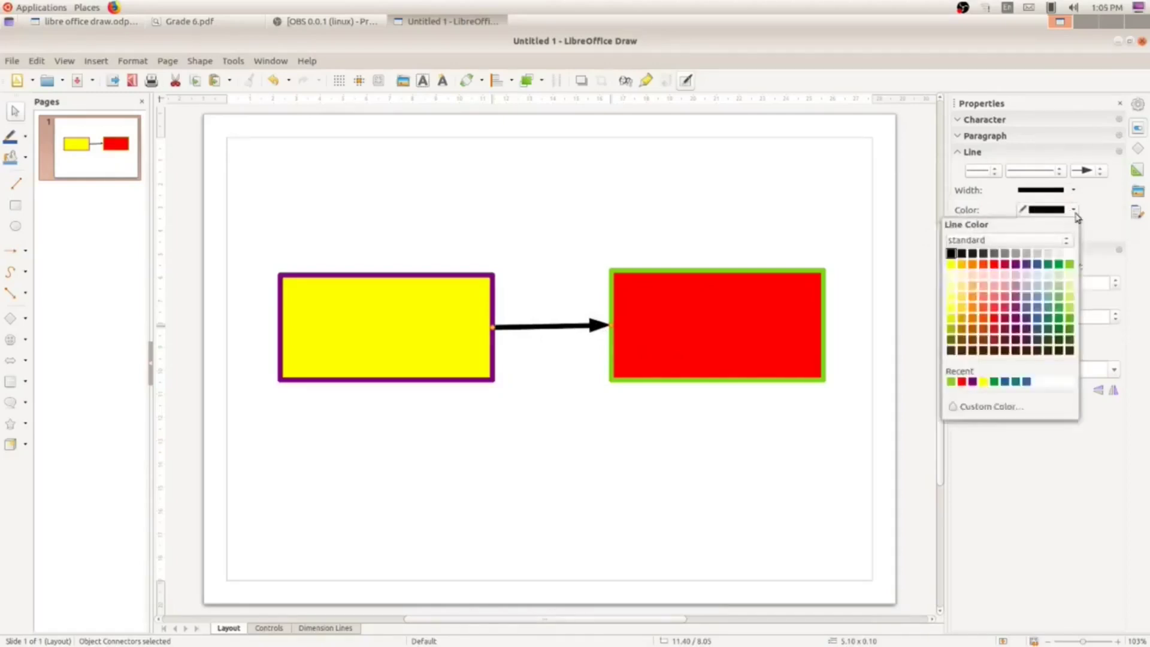
left_click(1036, 264)
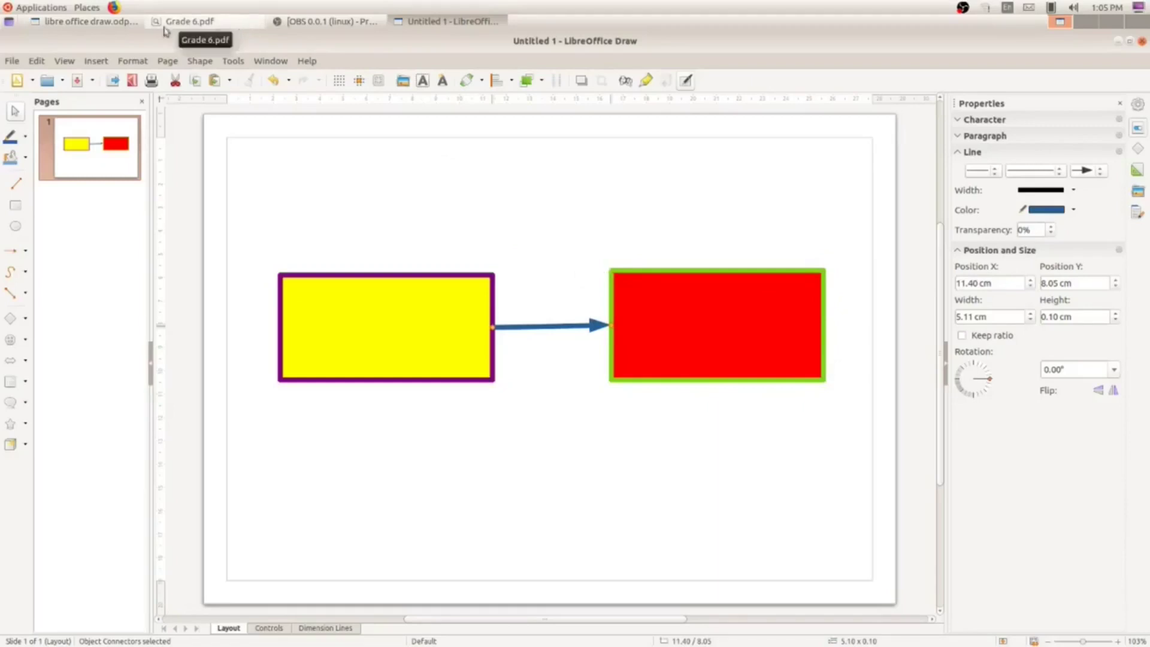
- Review the Properties window step in the libre office draw.odp presentation, and switch to Grade 6.pdf to consult Activity 3.4 on making the picture attractive
left_click(90, 21)
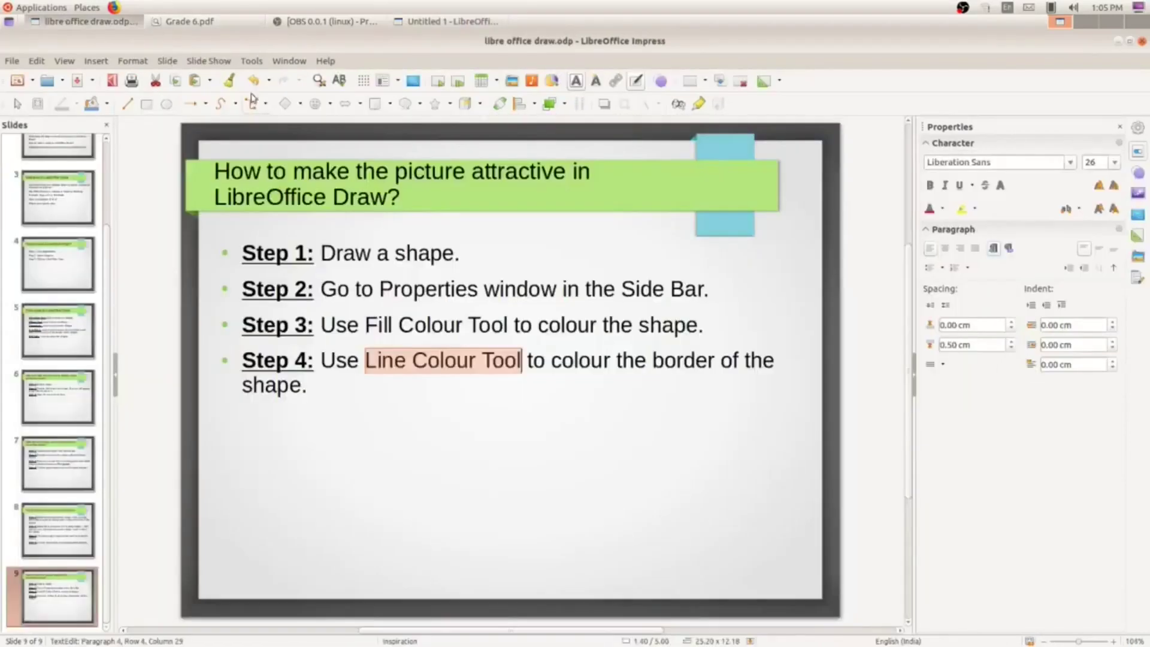
left_click(484, 283)
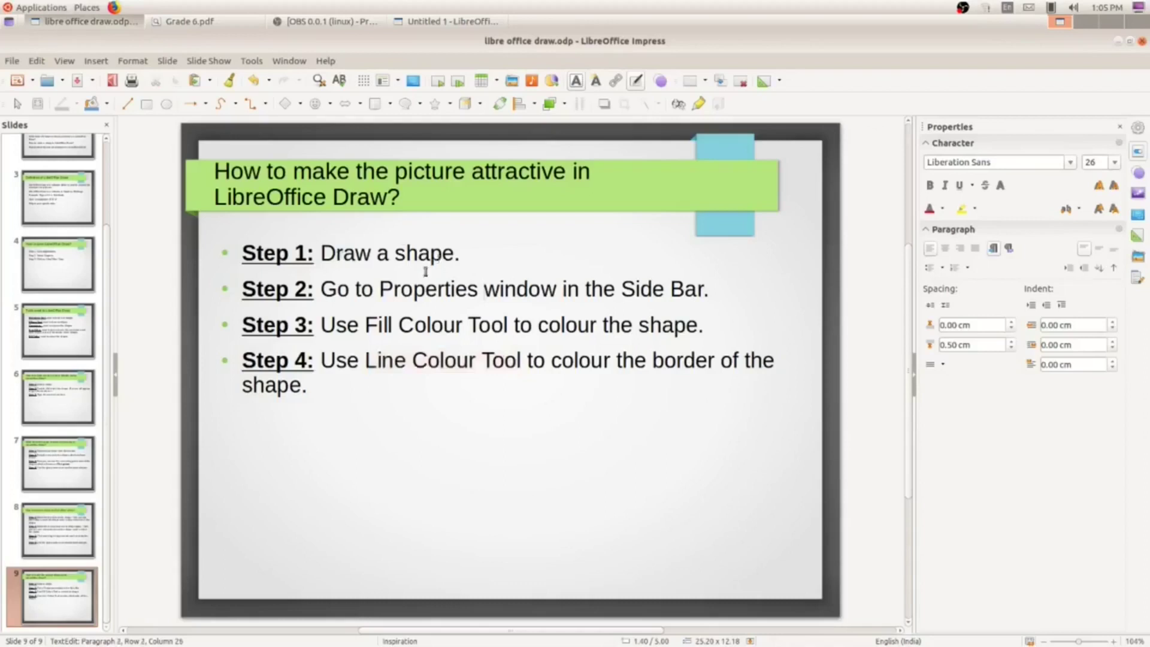
left_click_drag(382, 288, 553, 288)
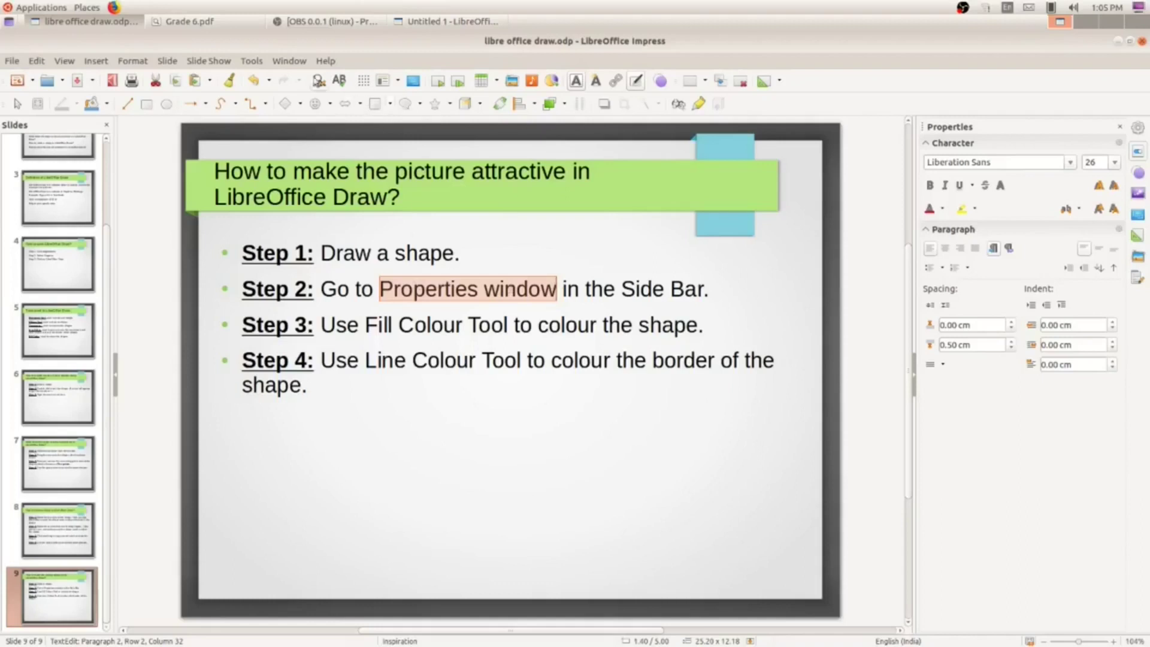
left_click(192, 22)
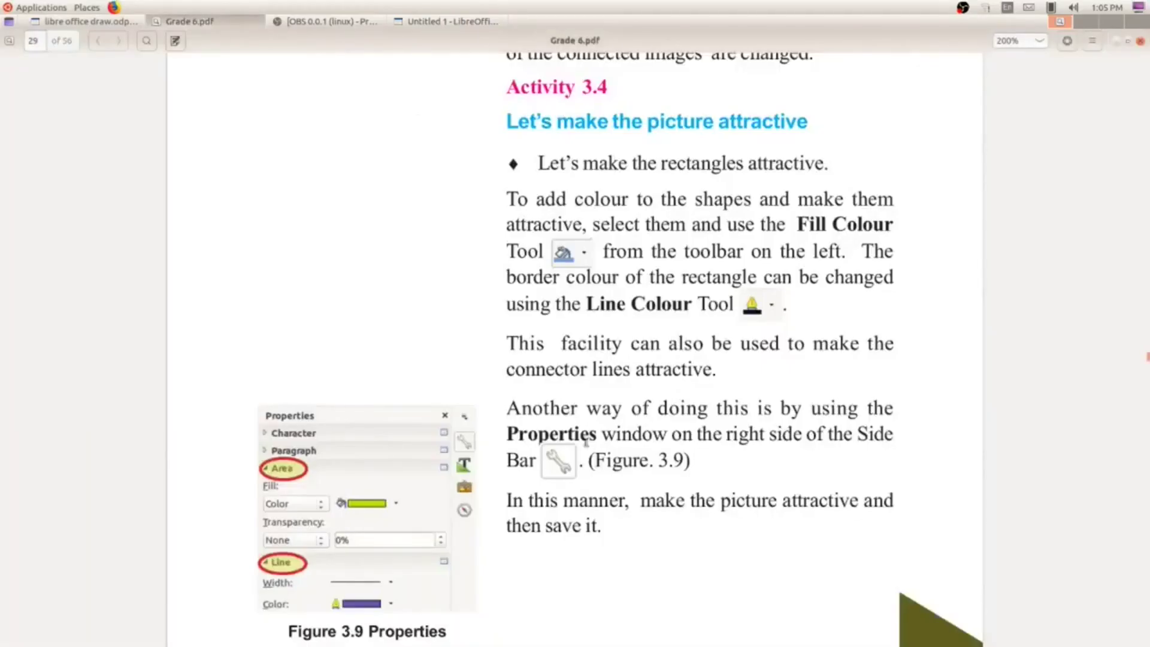